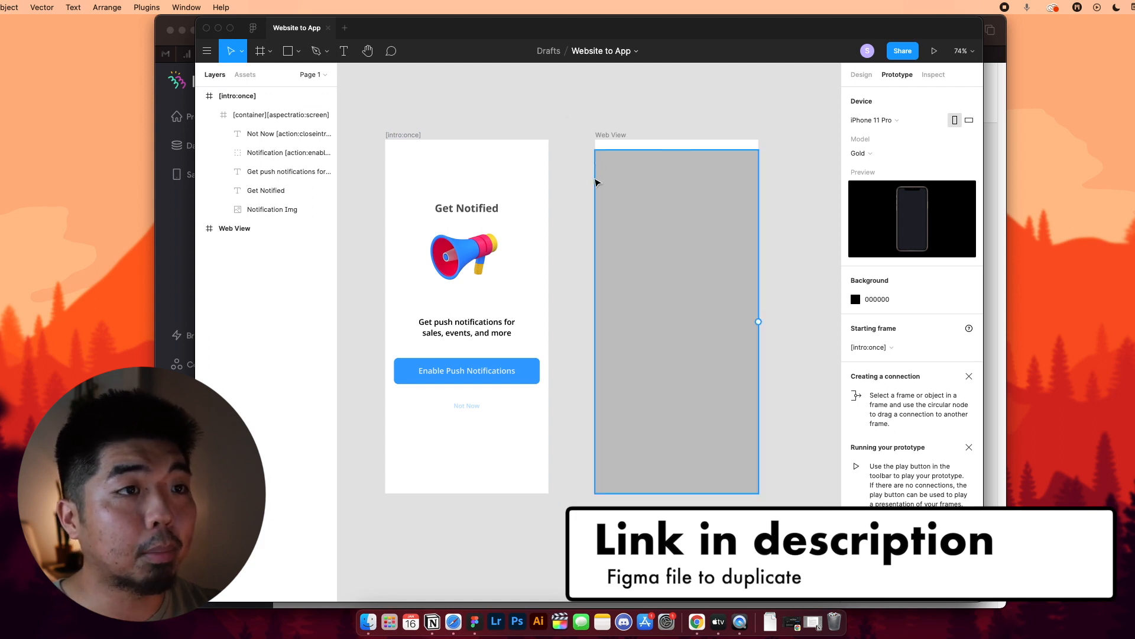
Collapse the [intro:once] frame's layers and look over the intro and Web View frames on the canvas
drag(580, 175, 526, 172)
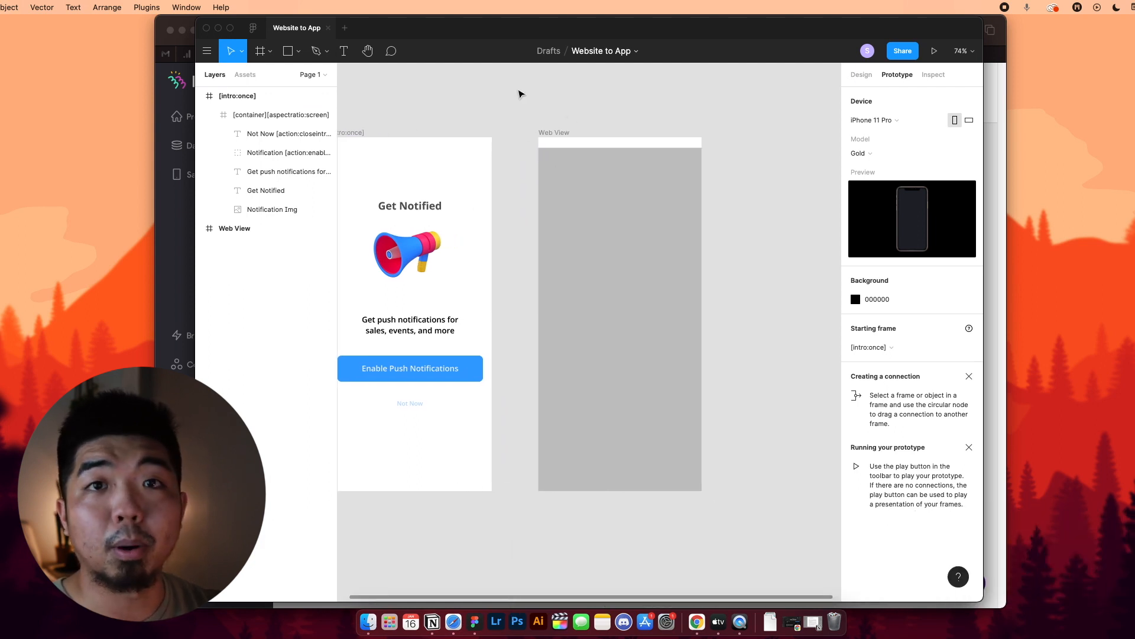
click(539, 132)
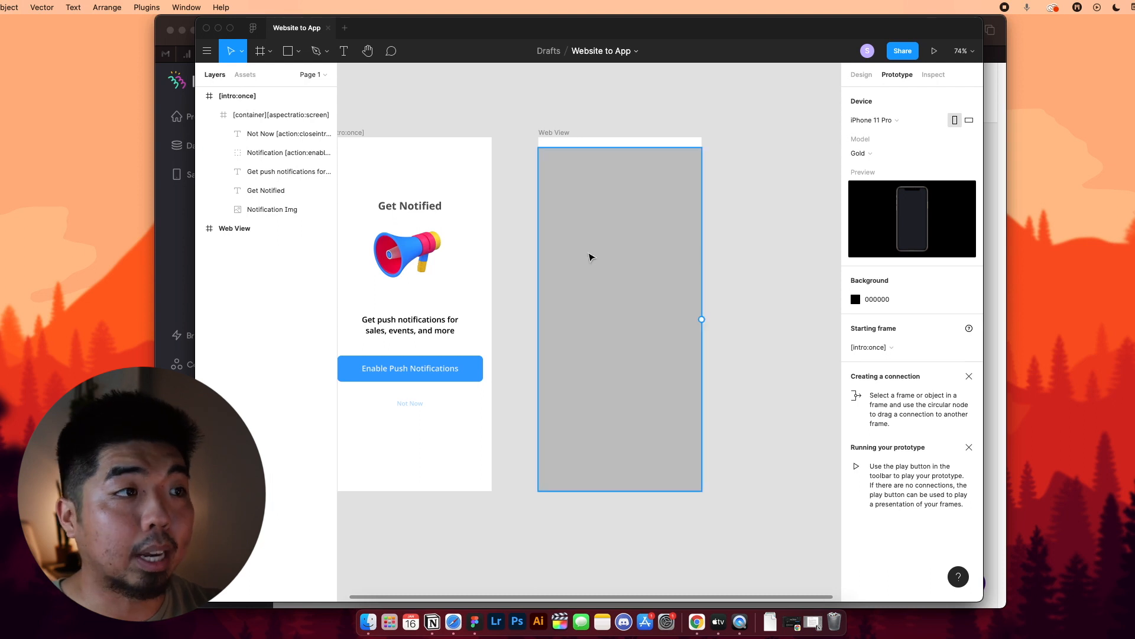
click(527, 162)
click(200, 97)
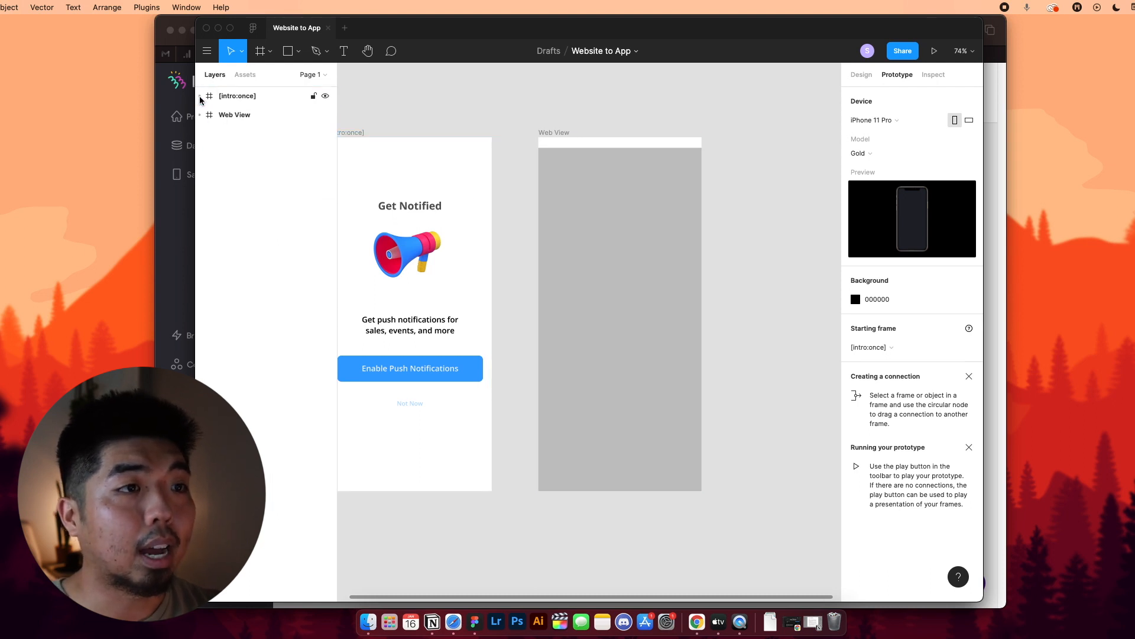
drag(494, 209, 555, 208)
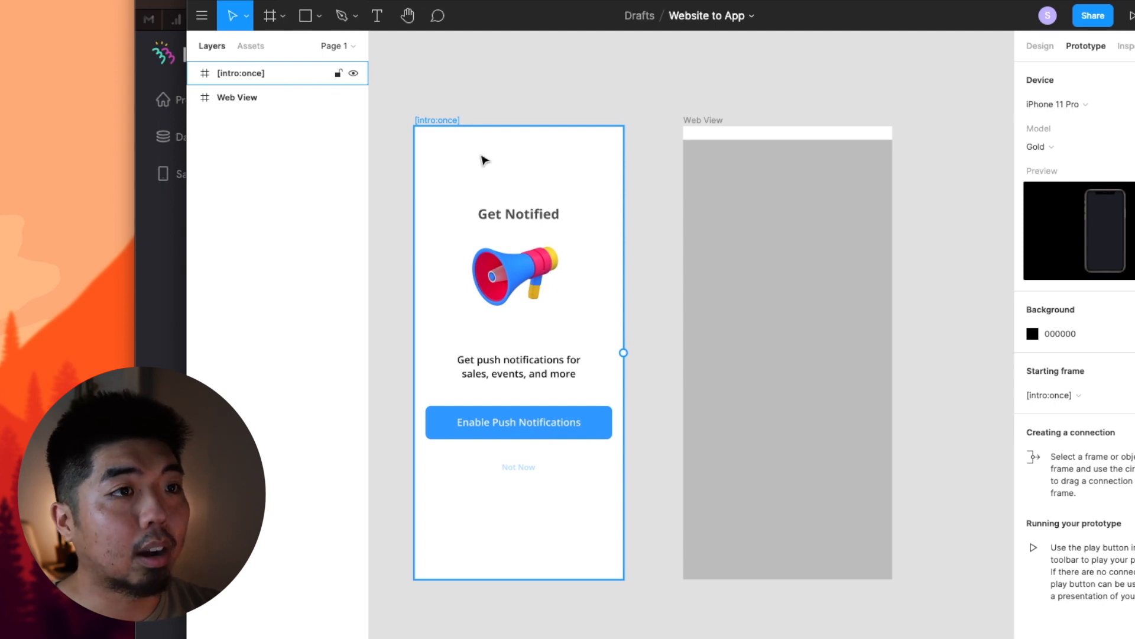
click(657, 170)
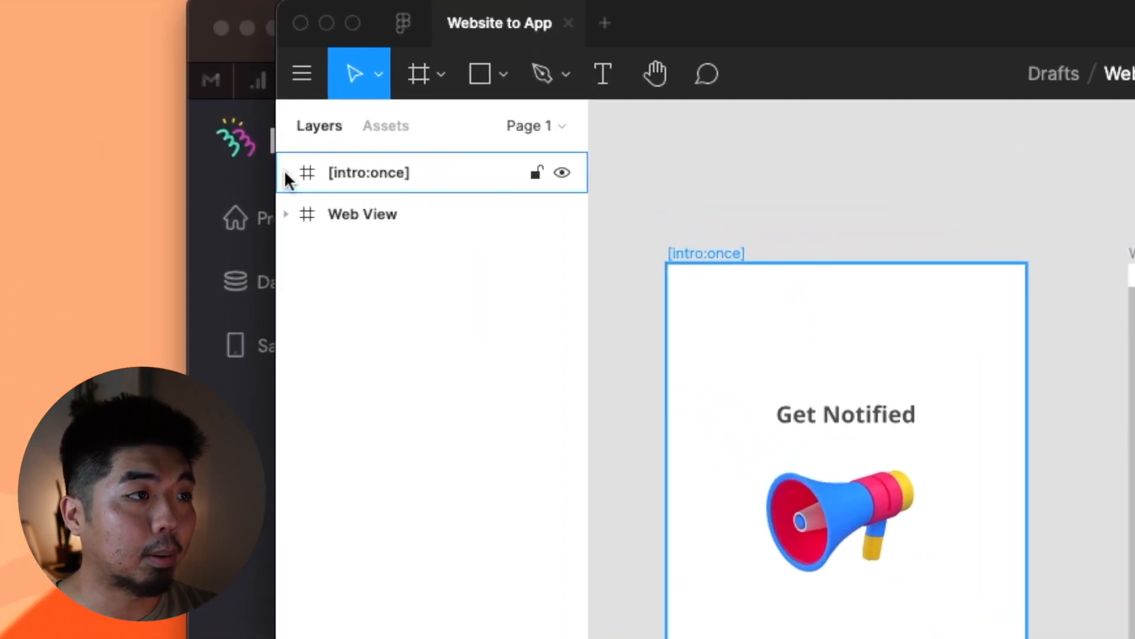
Expand the [intro:once] frame and examine the action tag in the Notification layer's full name
click(193, 73)
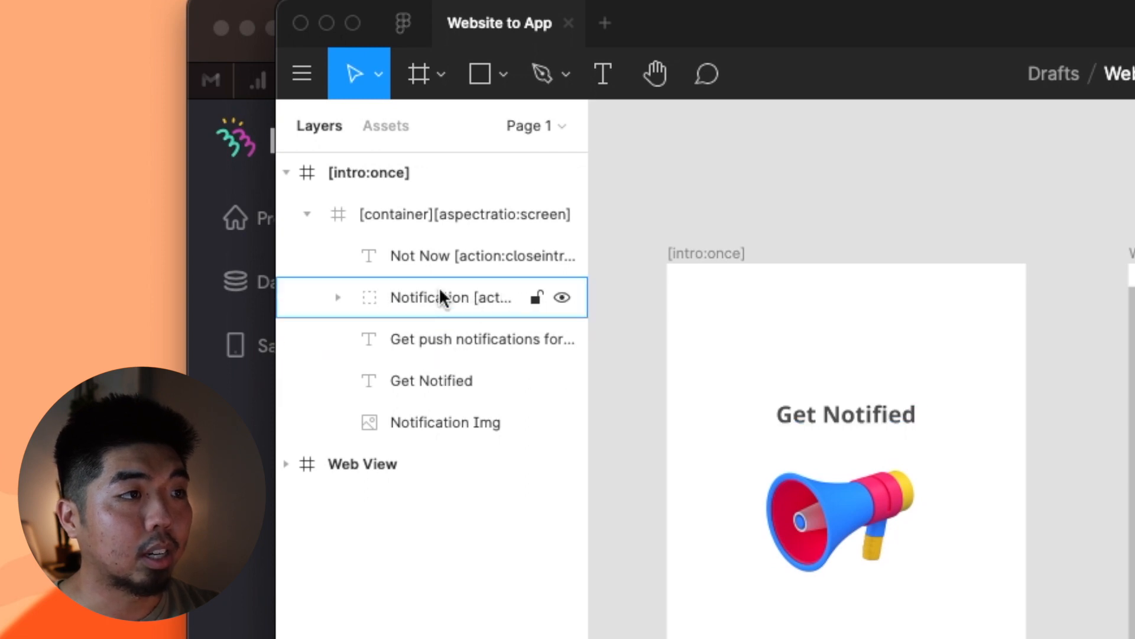
click(471, 300)
double_click(470, 300)
click(470, 297)
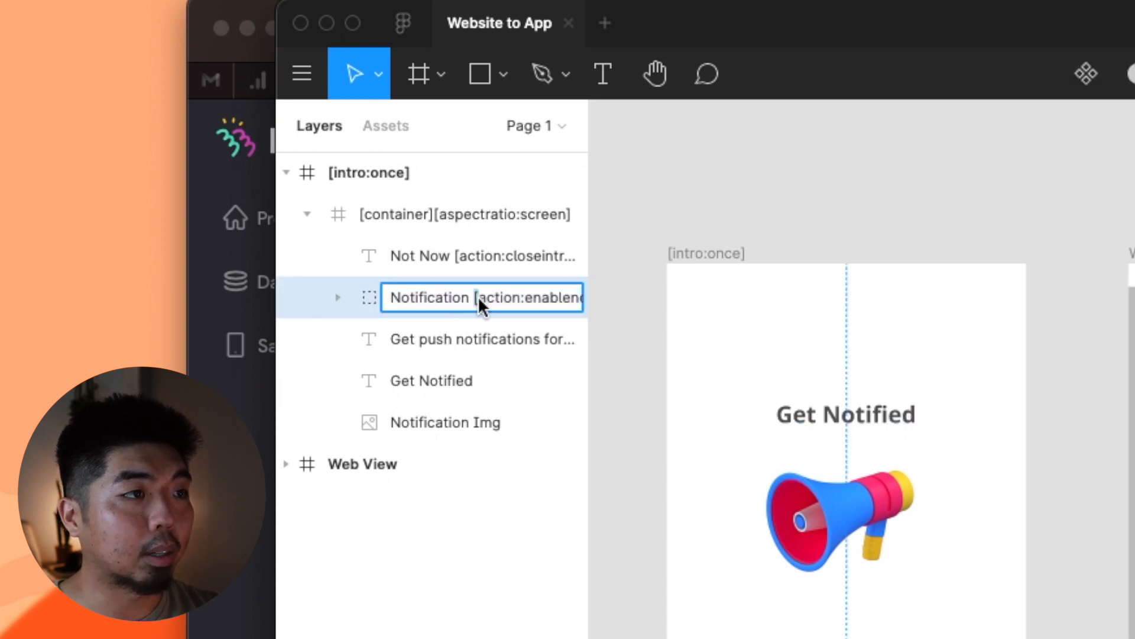
drag(478, 295, 578, 293)
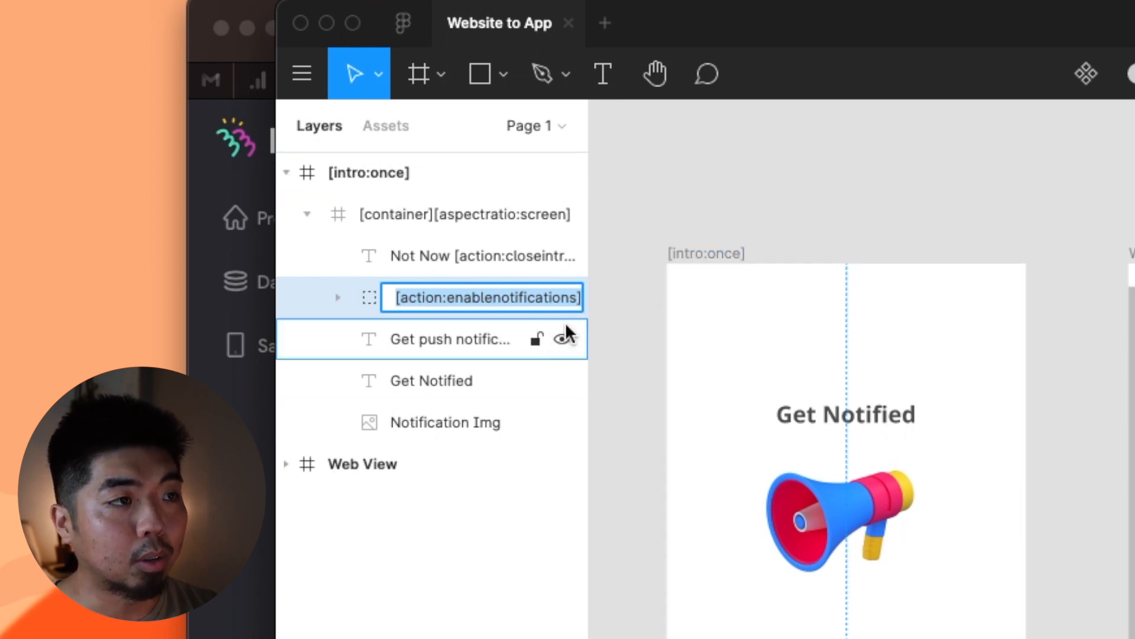
click(618, 272)
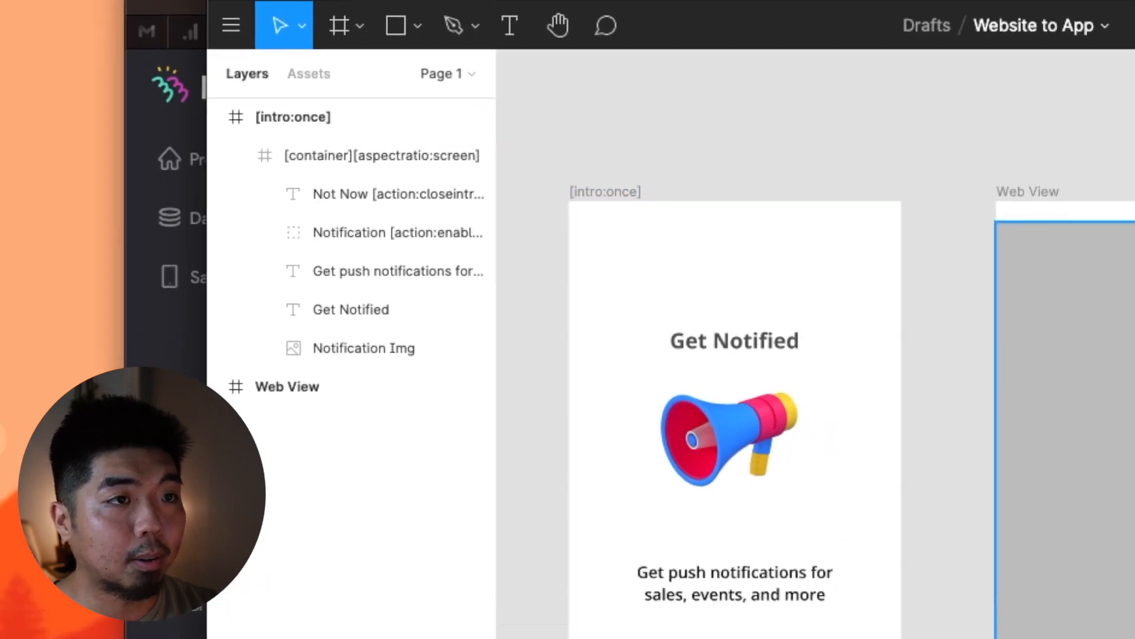
Expand the Web View frame and inspect its two [container] frames one after the other
drag(825, 100, 720, 121)
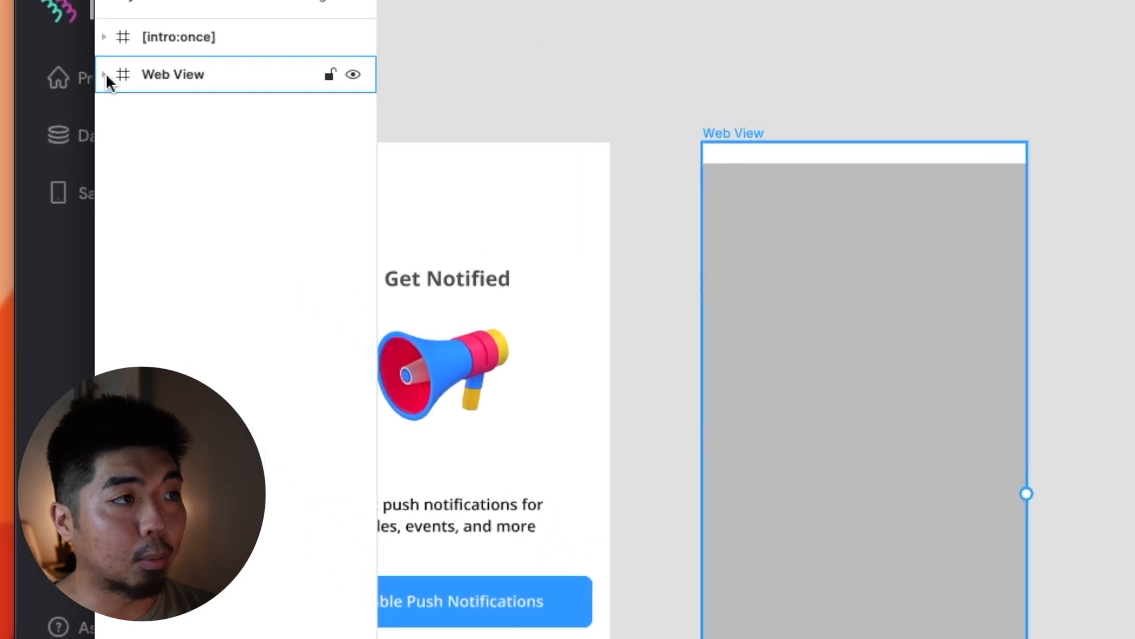
click(105, 74)
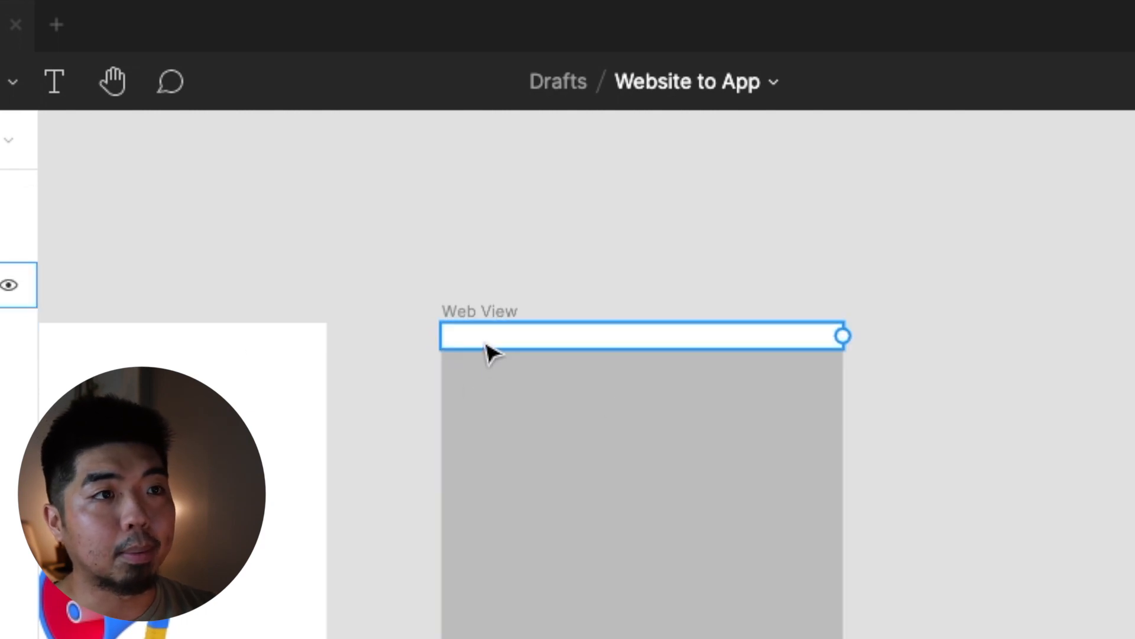
click(560, 337)
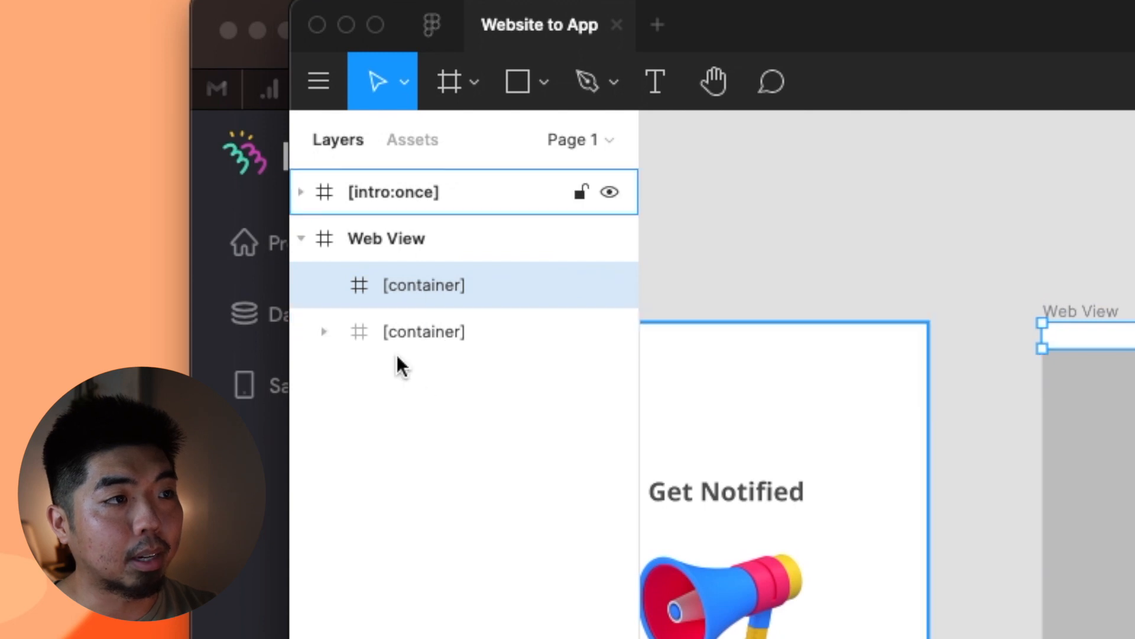
click(427, 335)
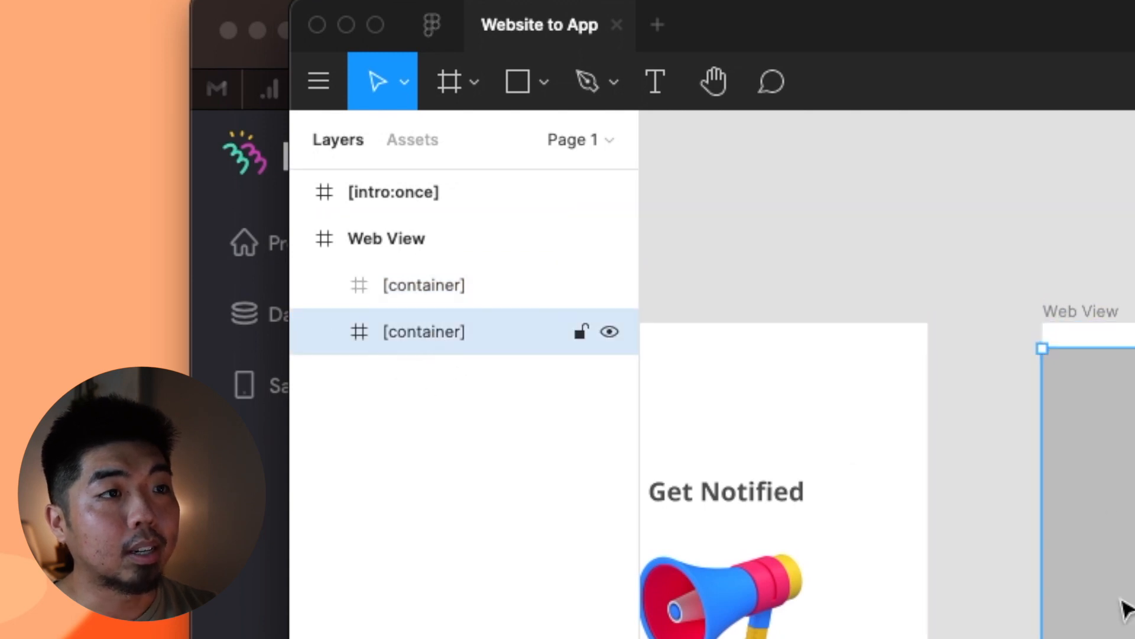
Expand the second [container] of the Web View frame and examine the component:web-view tag in its layer name
click(324, 331)
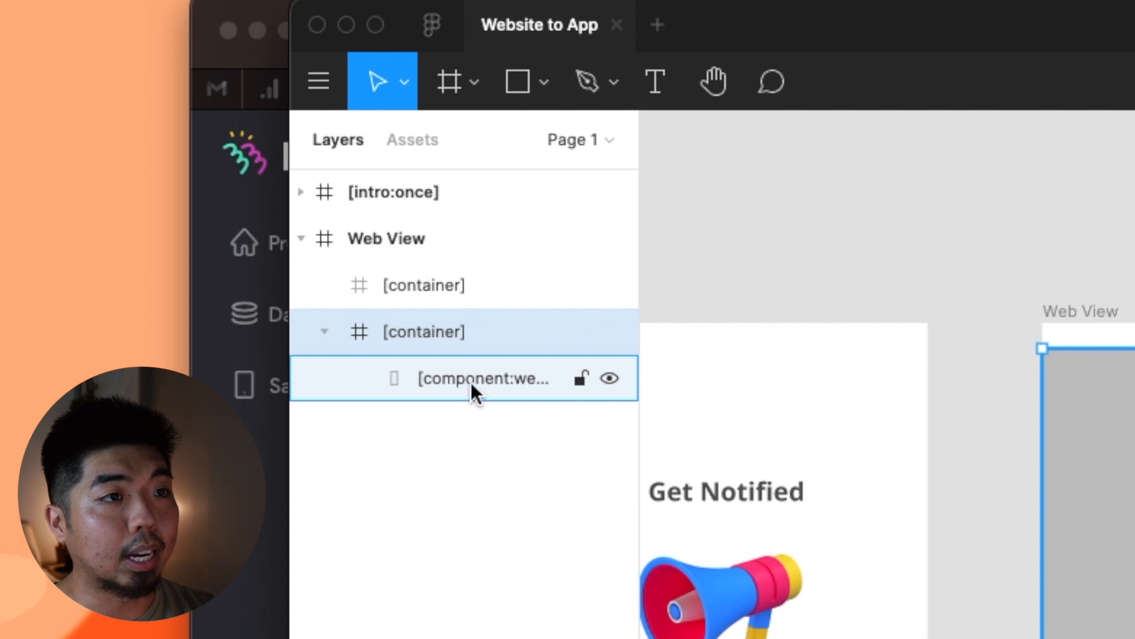
double_click(421, 381)
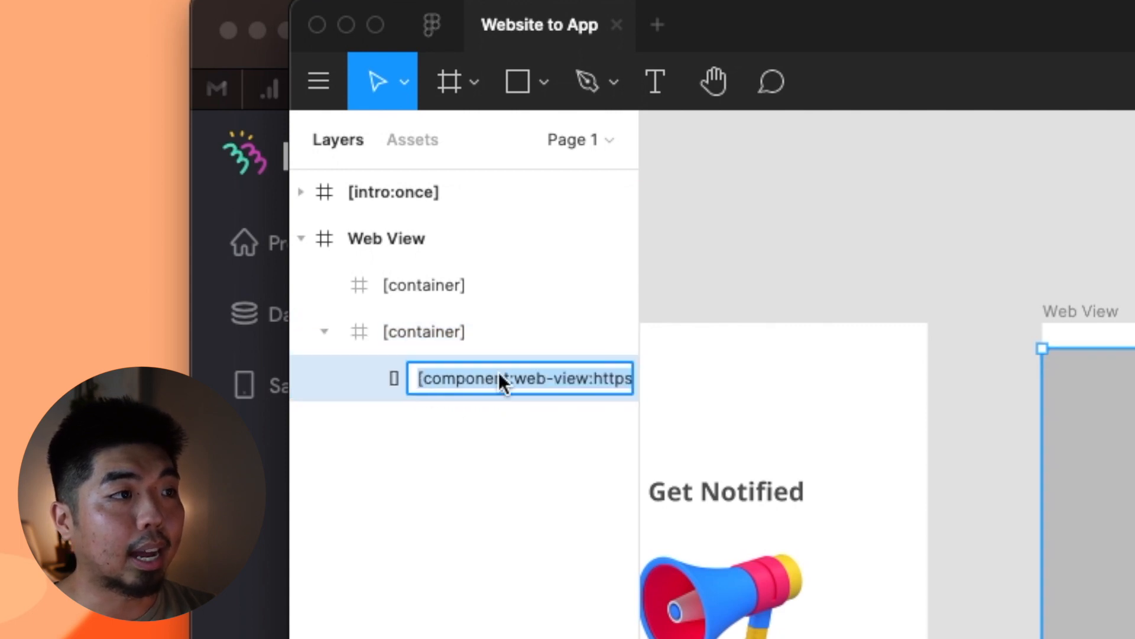
click(463, 378)
drag(418, 378, 509, 383)
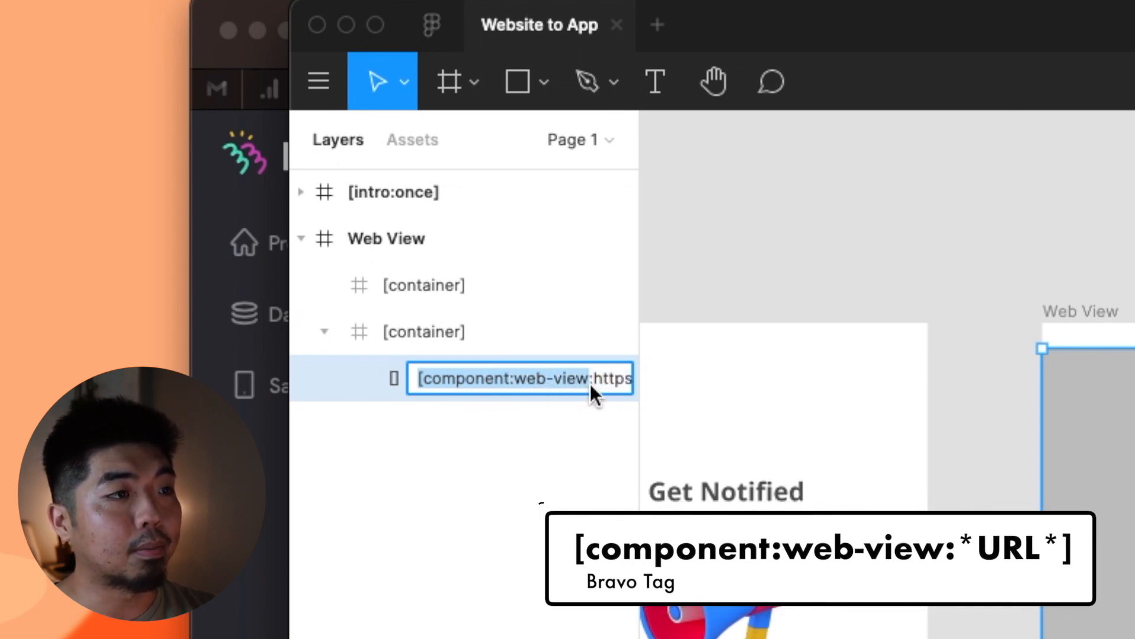
drag(590, 383, 622, 378)
Examine the website URL part of the web-view component's layer name and leave the name field without editing it
drag(495, 380, 630, 379)
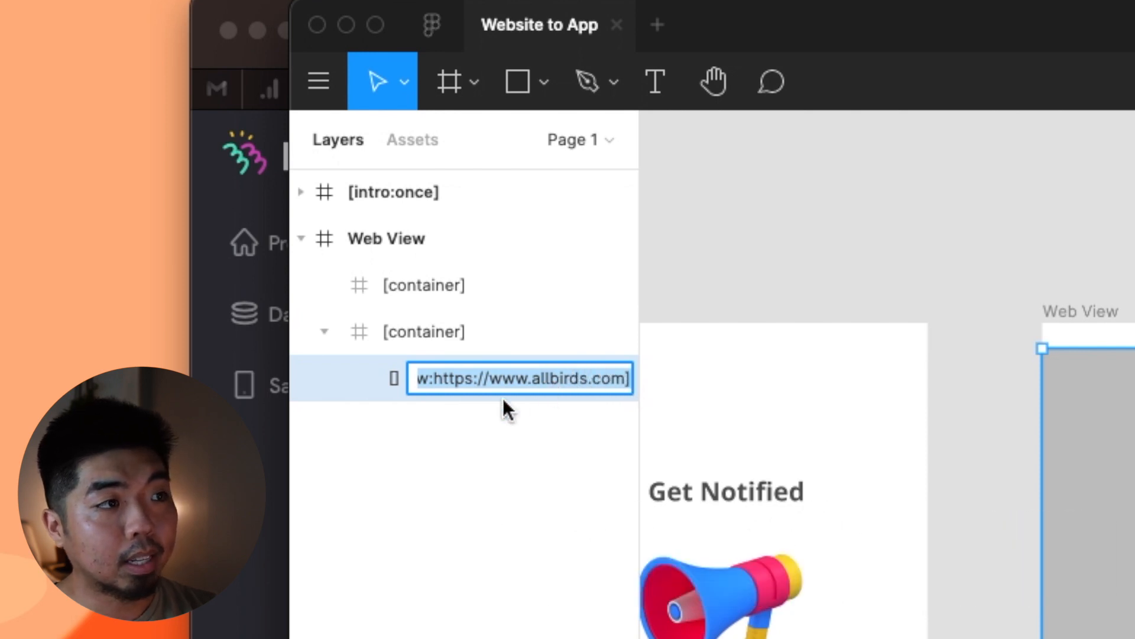
click(463, 383)
drag(435, 378, 634, 380)
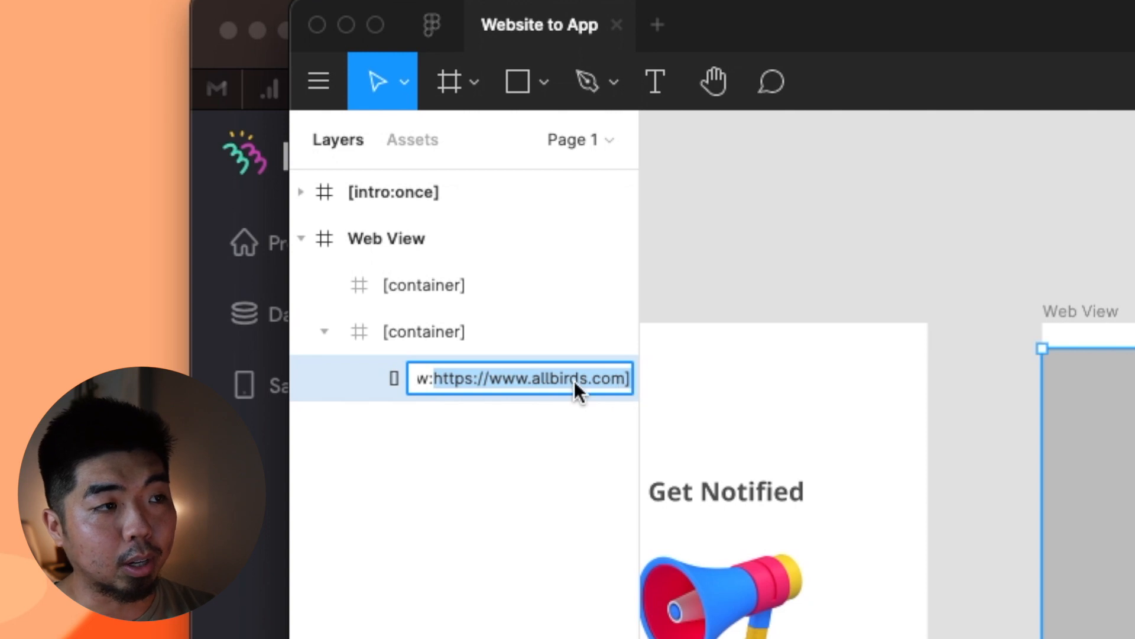
click(477, 382)
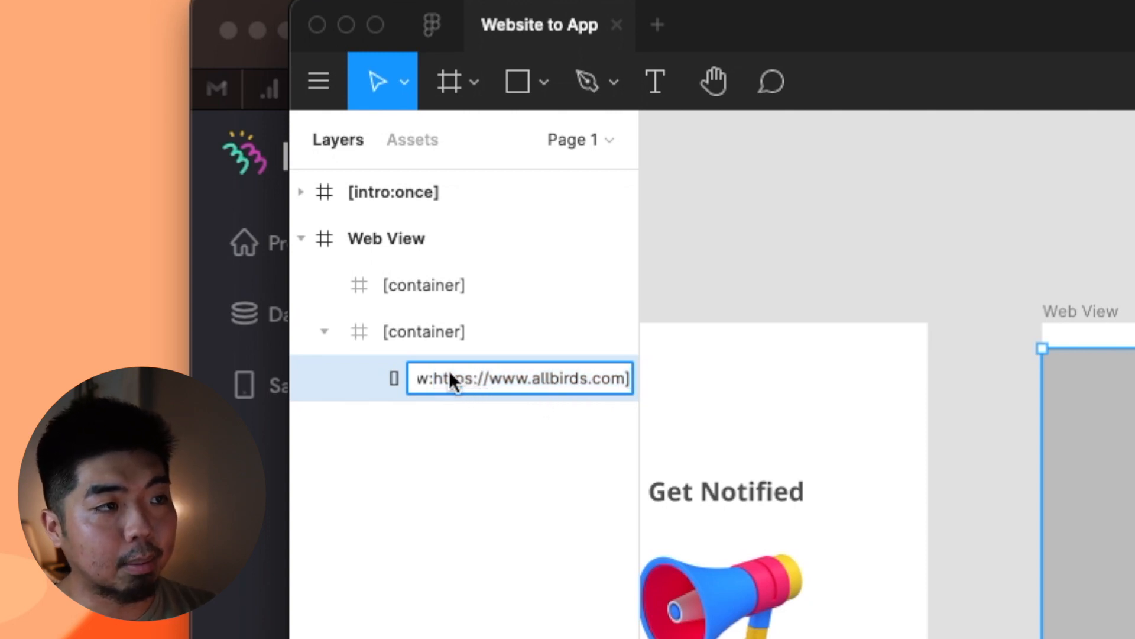
drag(625, 381, 548, 379)
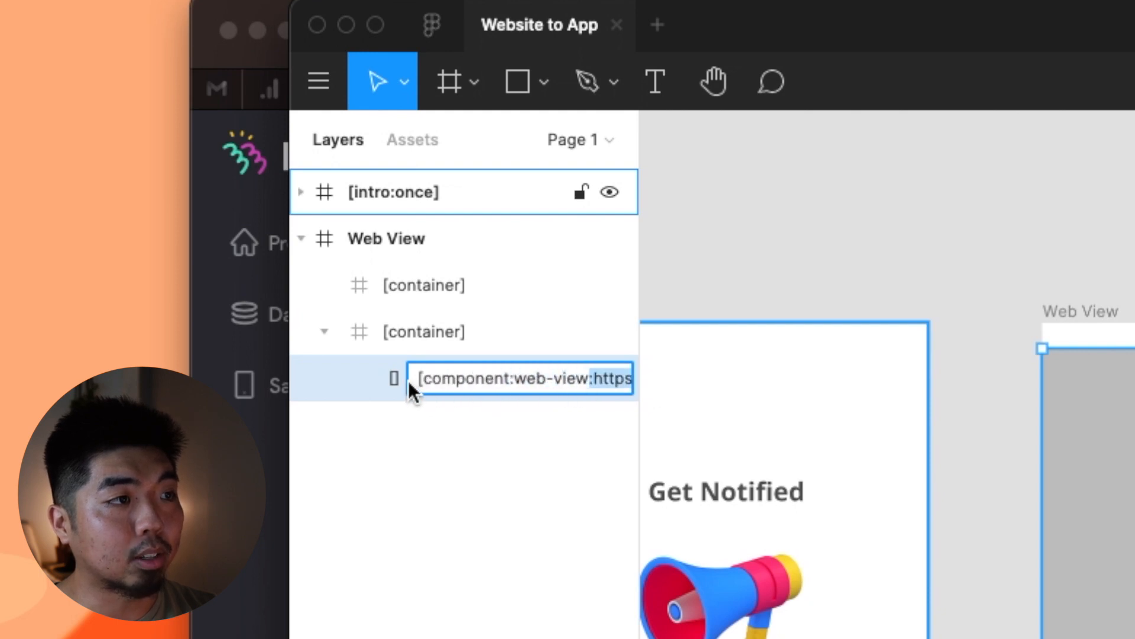
drag(417, 382, 630, 381)
click(537, 489)
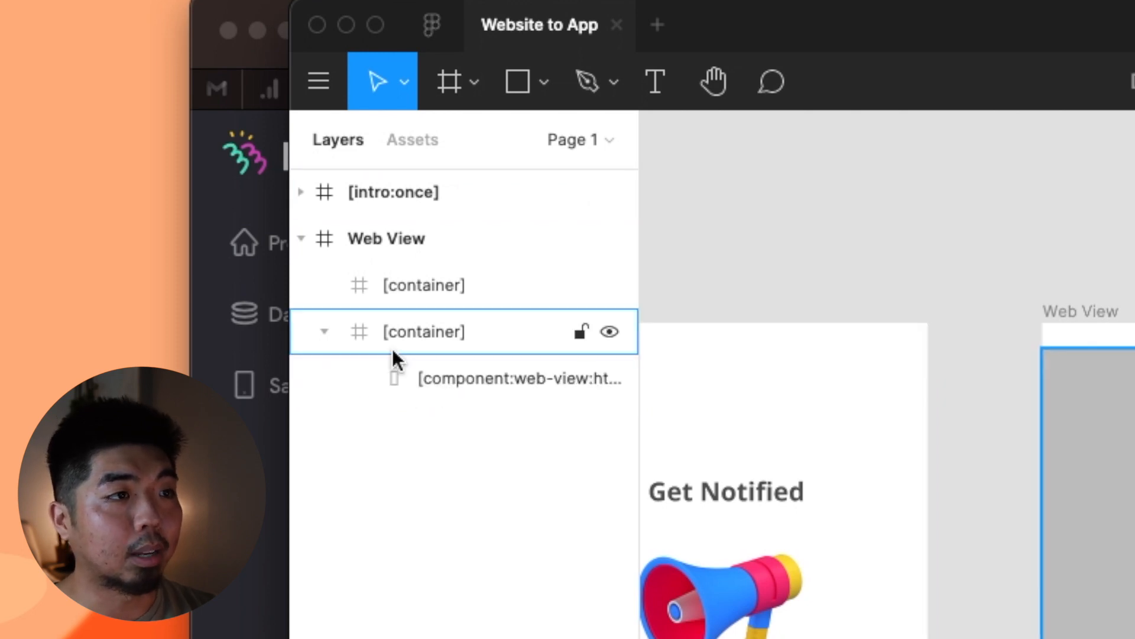
Collapse the second [container] and the Web View frame in the layer list after a last check of their contents
click(318, 333)
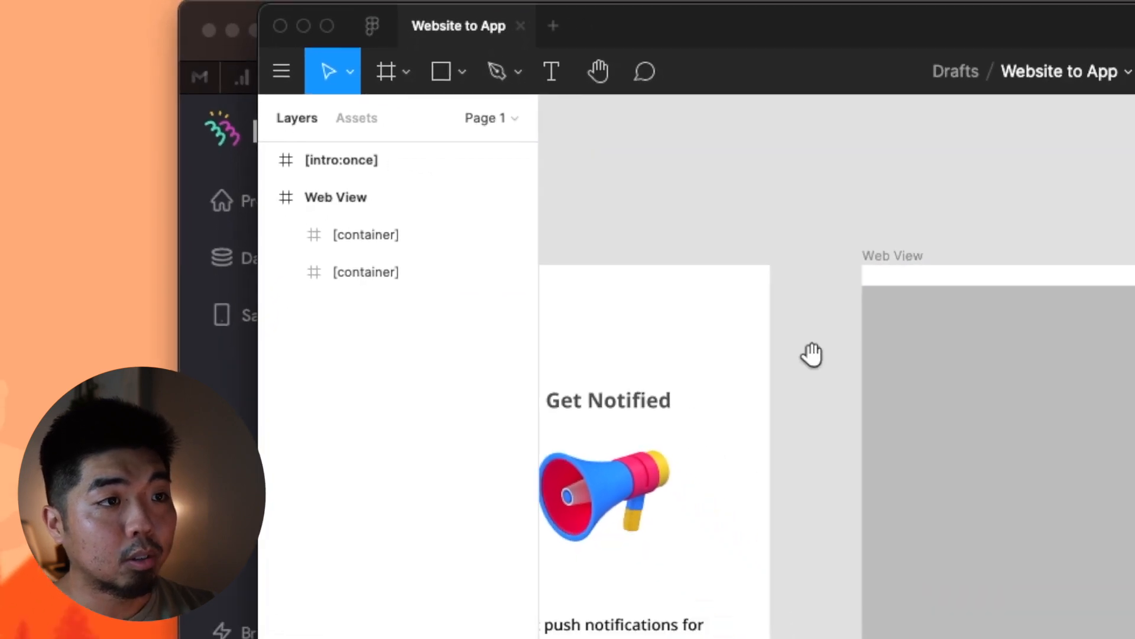
drag(812, 355, 982, 357)
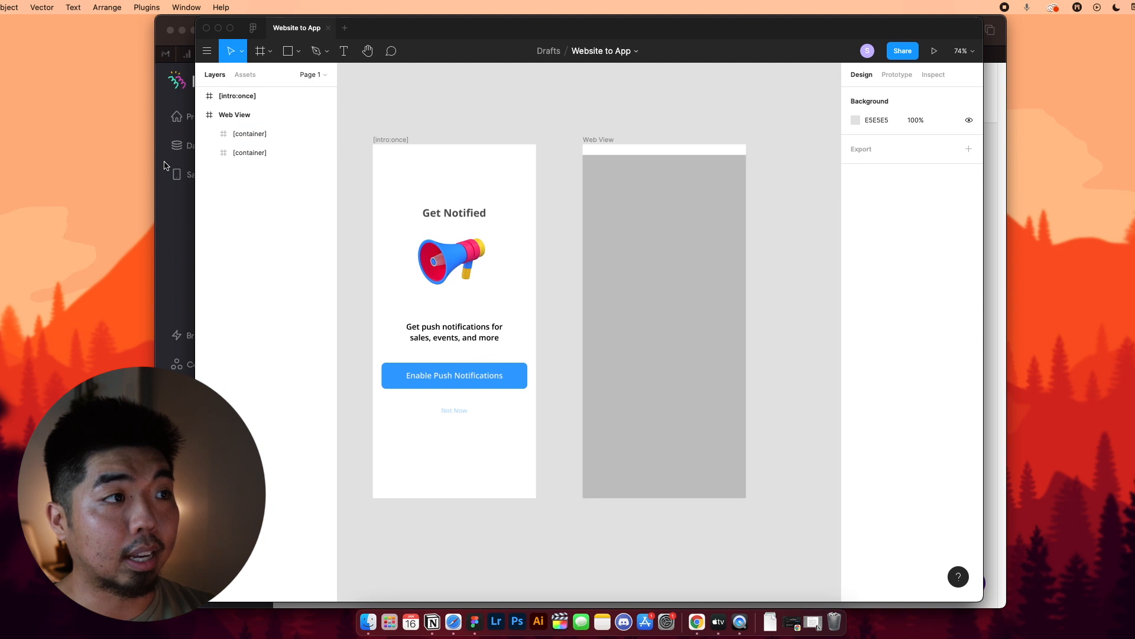
click(208, 153)
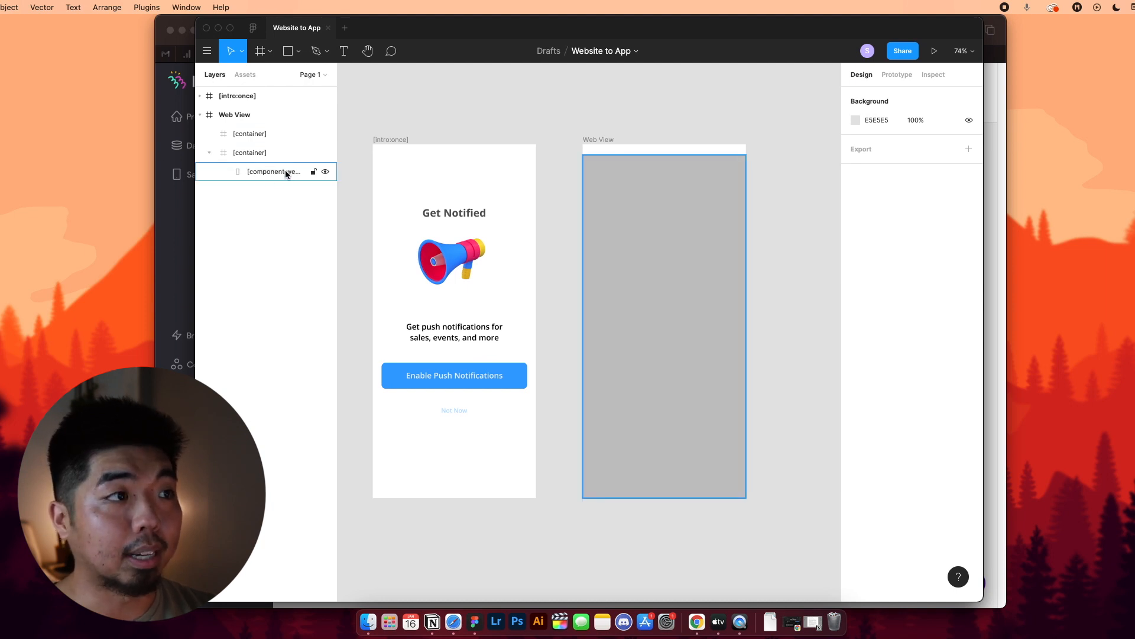
click(208, 153)
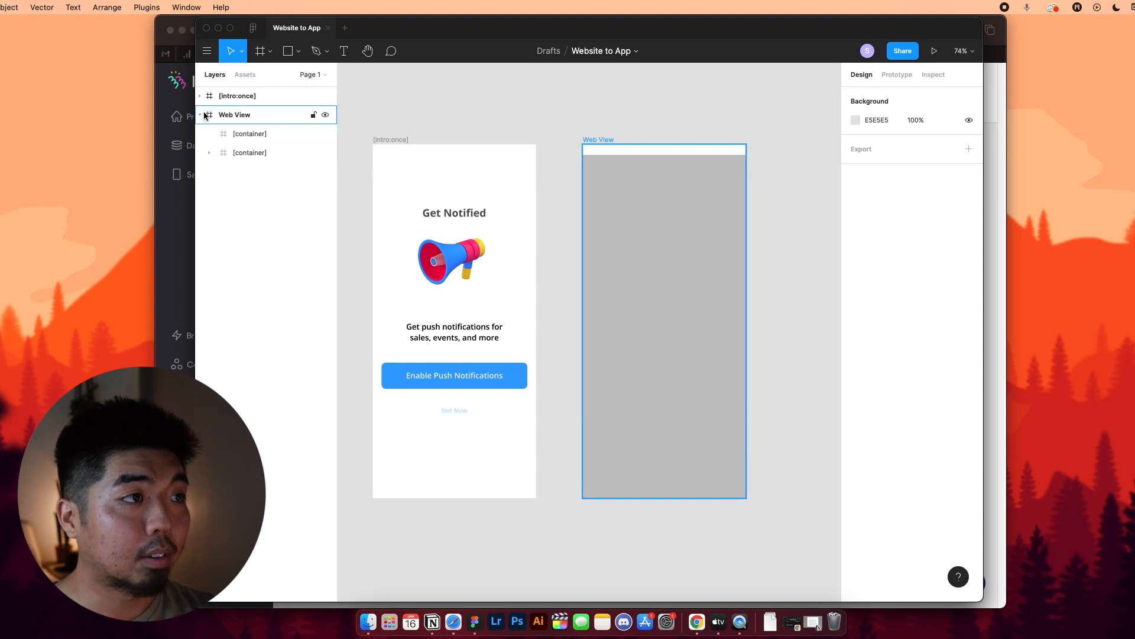
click(201, 115)
Switch to the Website to App project in Bravo Studio and open its Notifications page
click(179, 208)
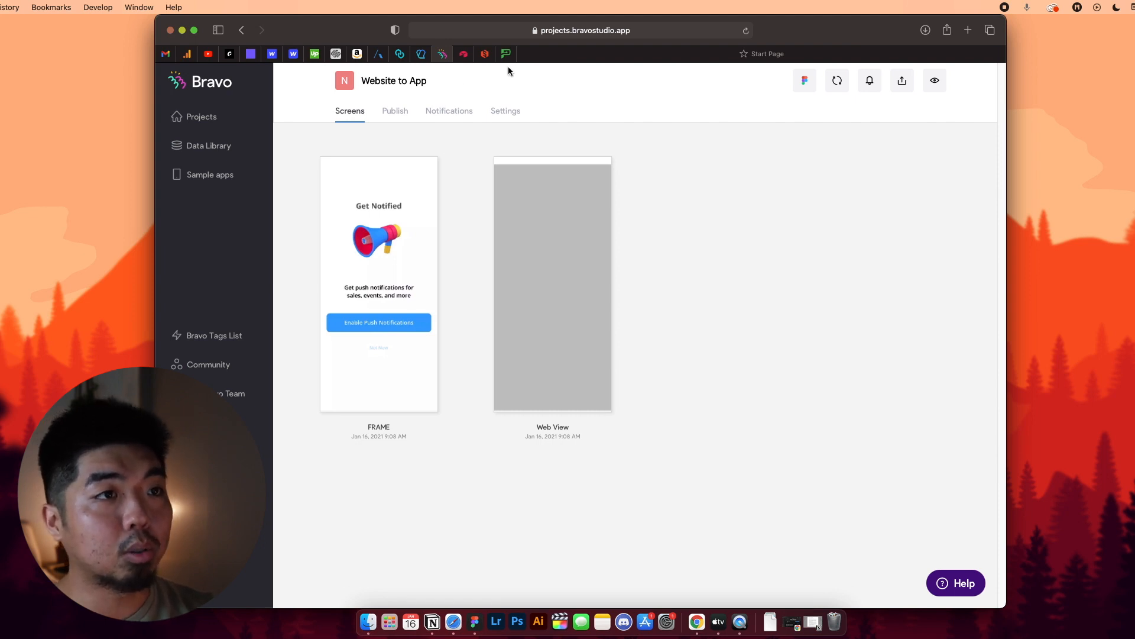
mouse_move(563, 59)
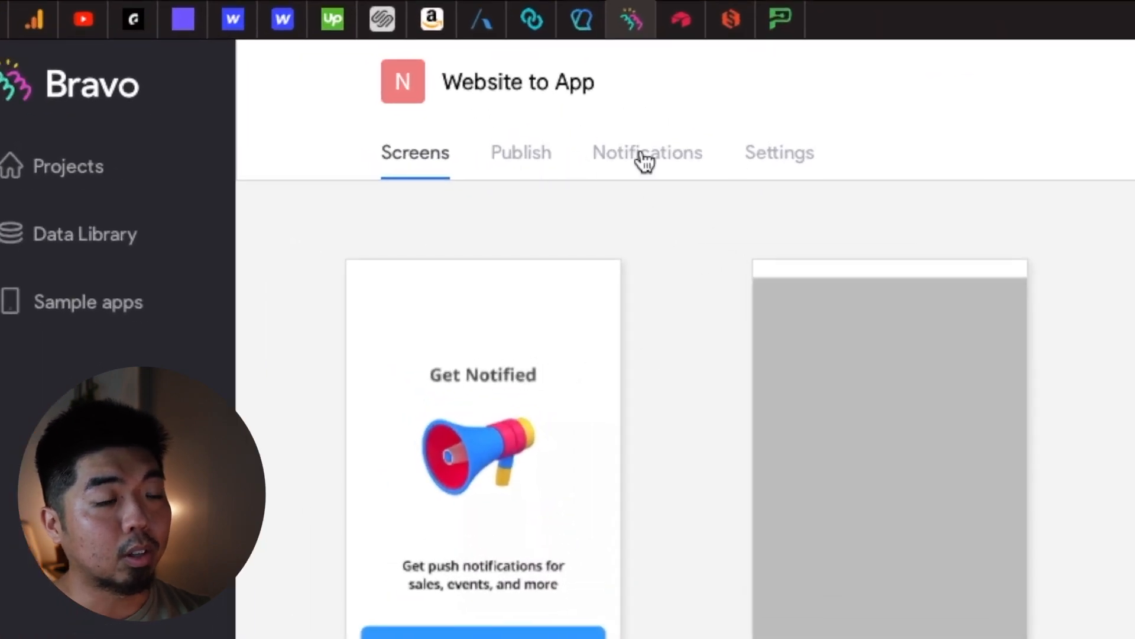
click(679, 155)
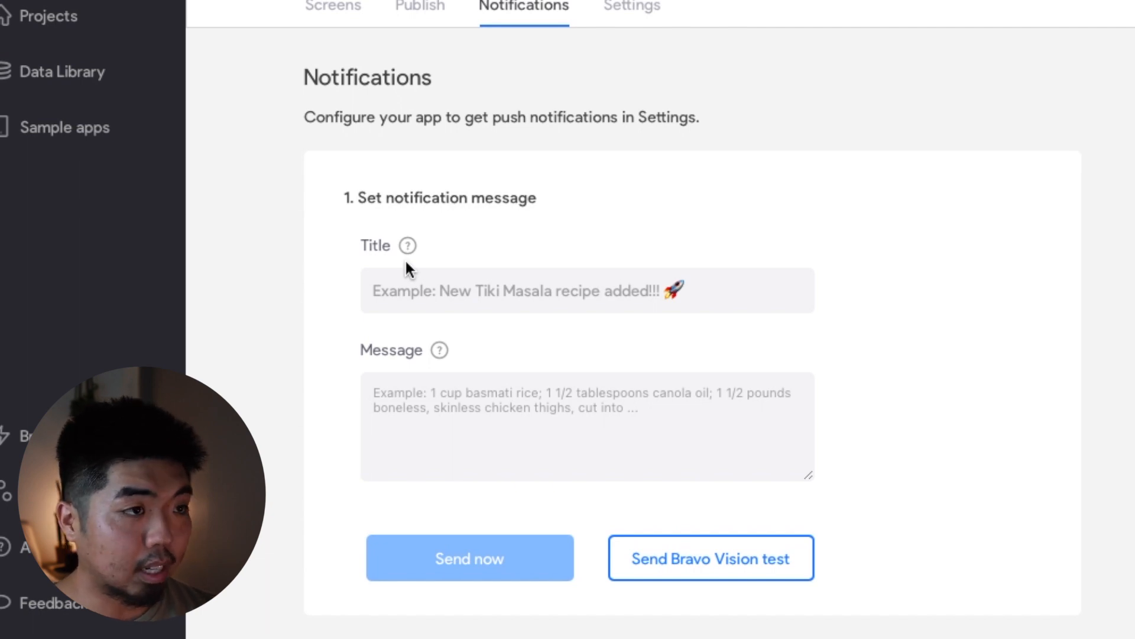
Enter "Testing Push Notifications" as the title of the push notification
click(415, 296)
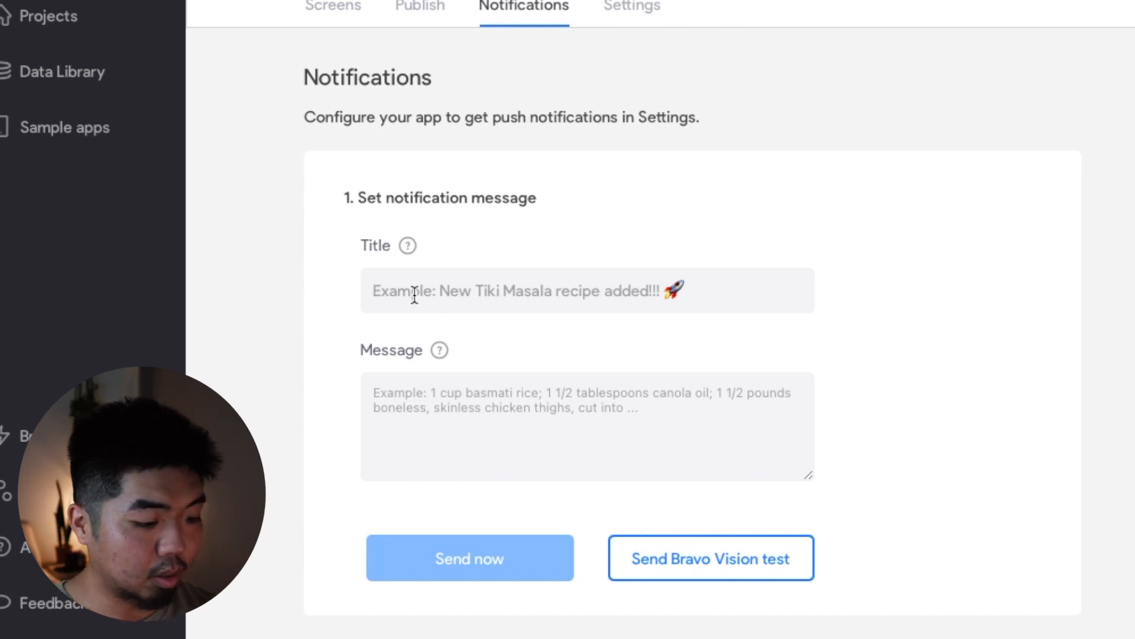
text(Testing )
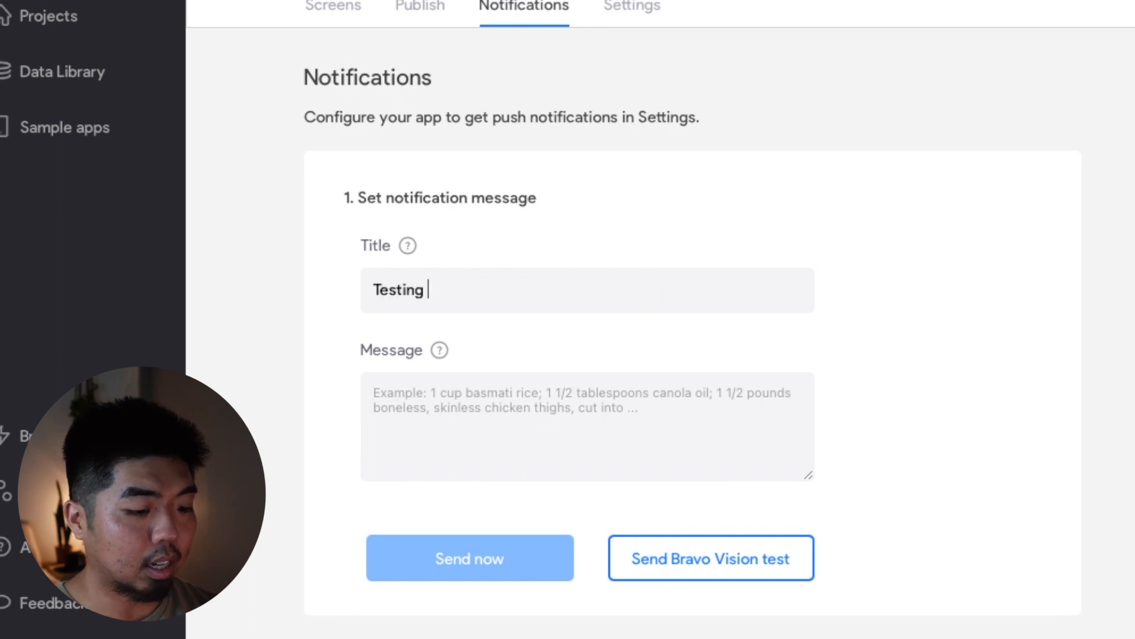
text(Push No)
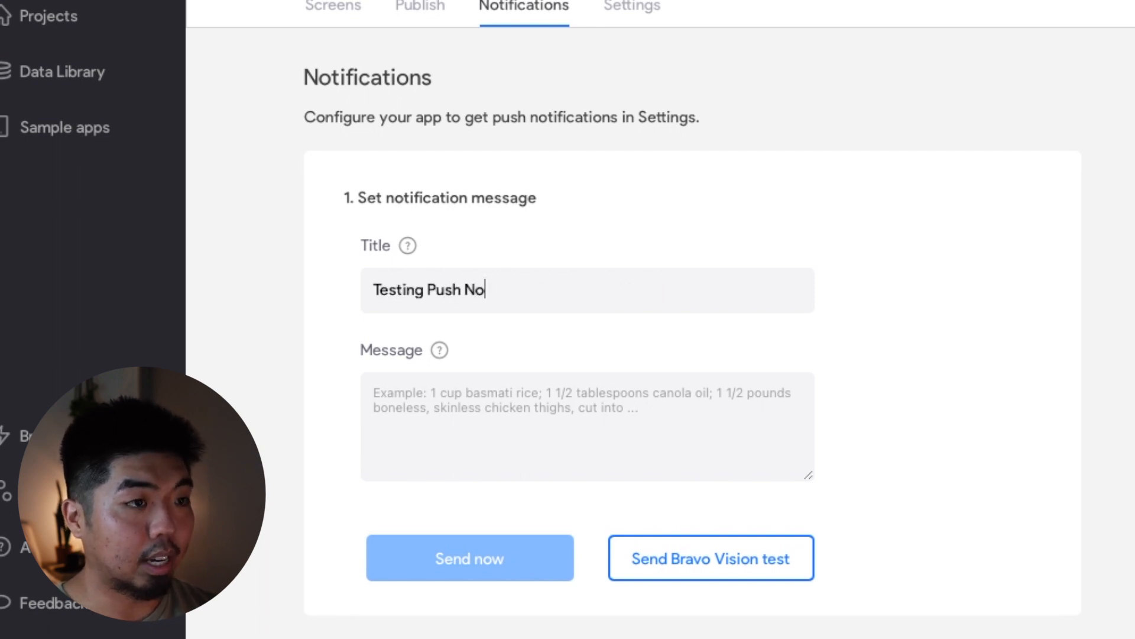
text(tifac)
key(BackSpace)
key(BackSpace)
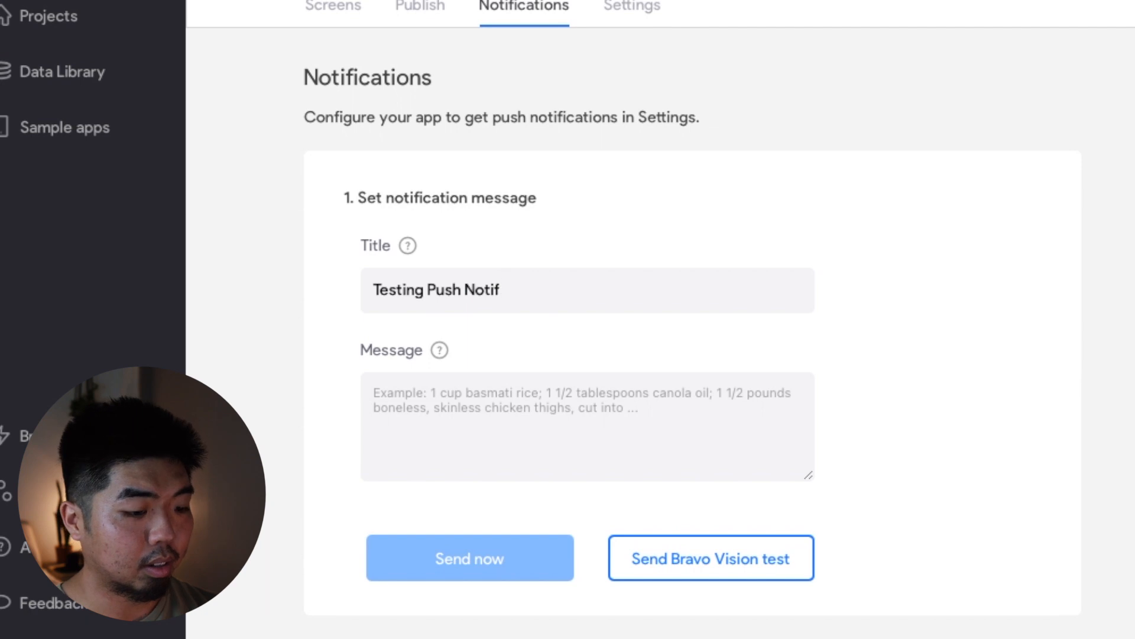
text(ications)
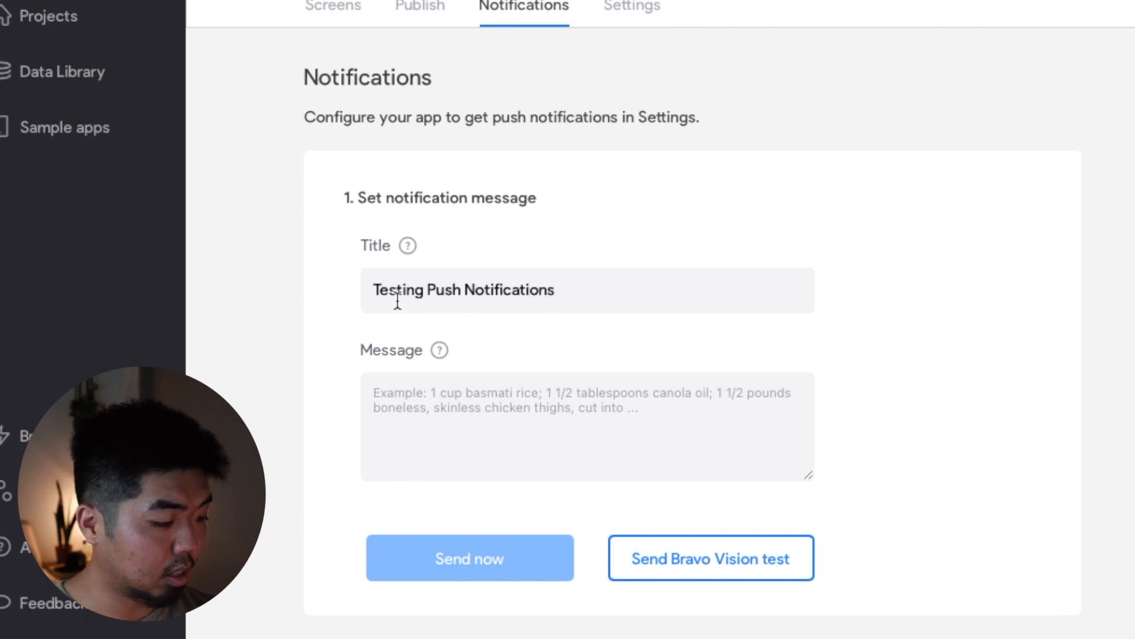
Enter "Hey this is a test" as the notification message and send it as a Bravo Vision test
click(616, 435)
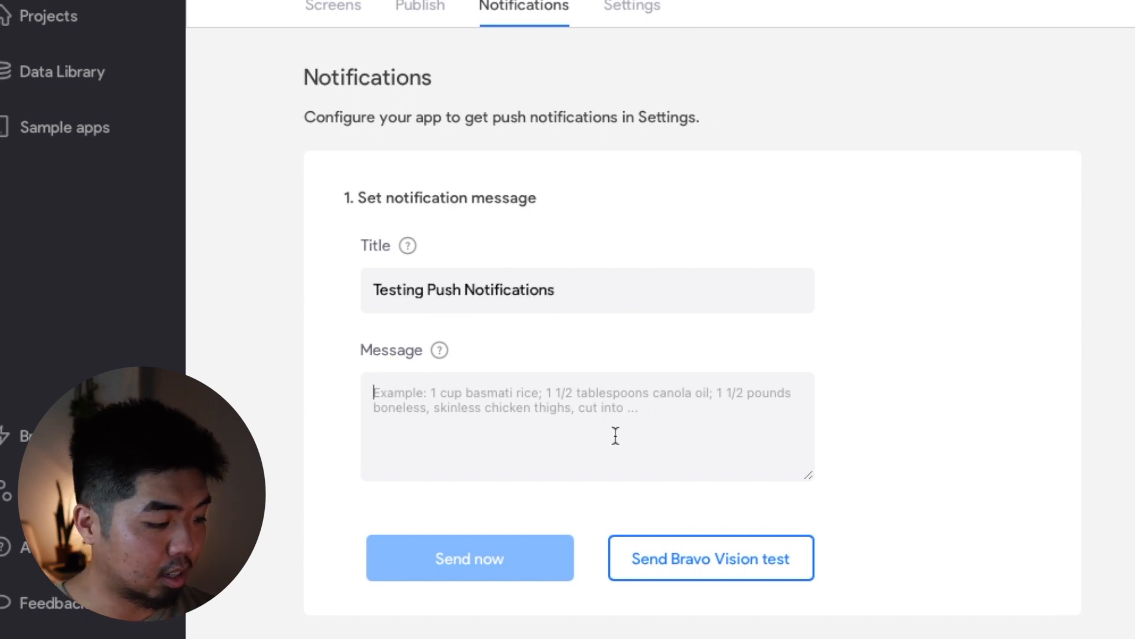
text(Hey t)
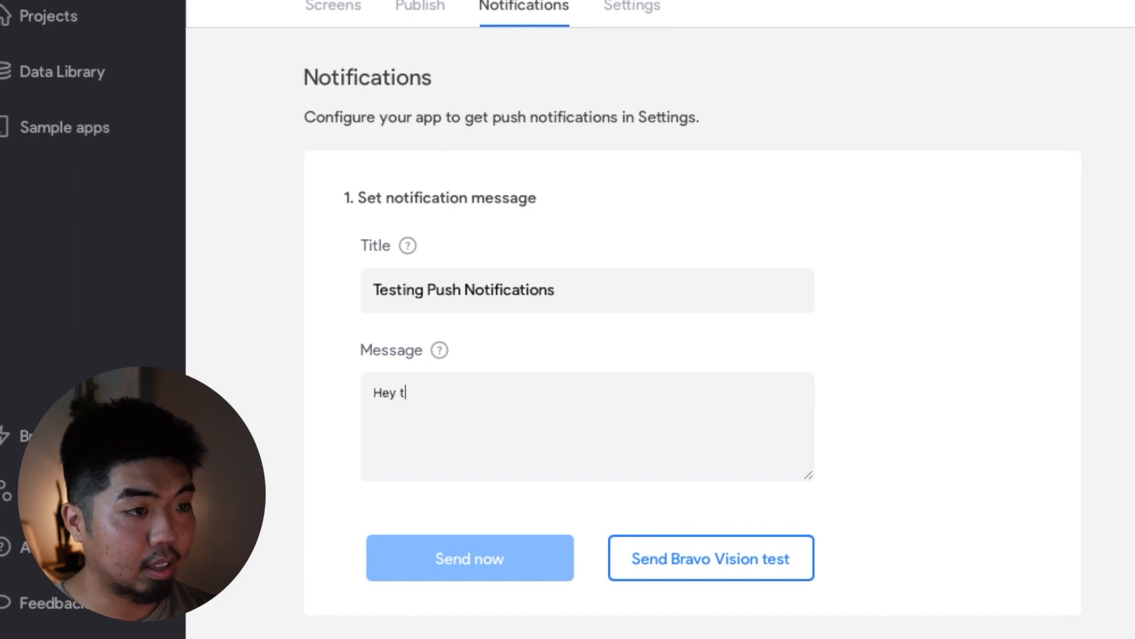
text(his is a test)
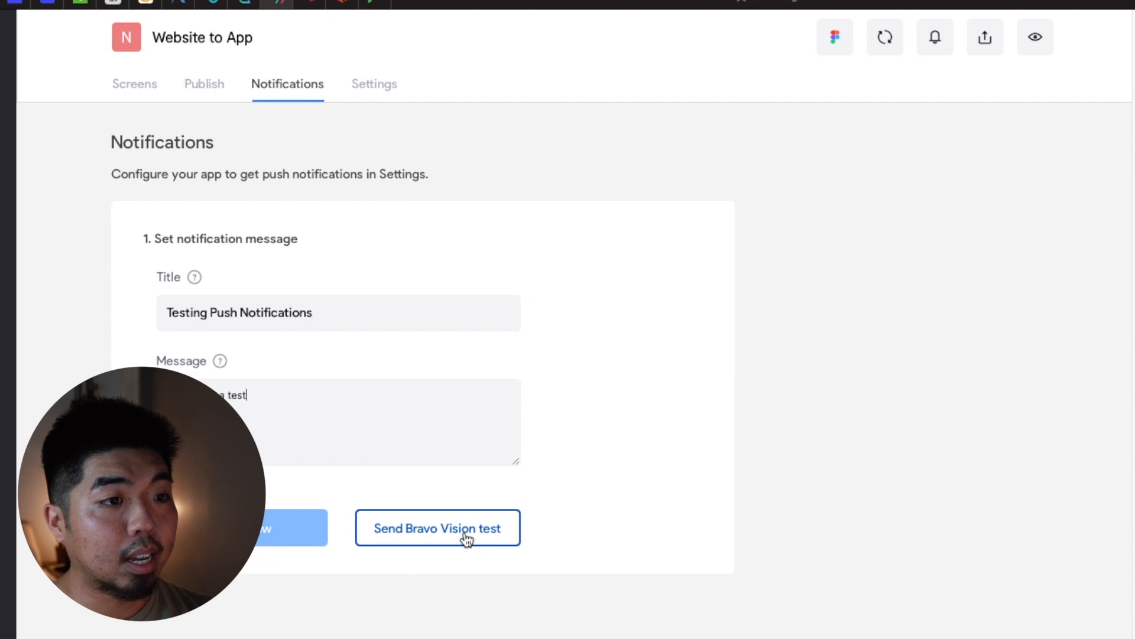
click(465, 538)
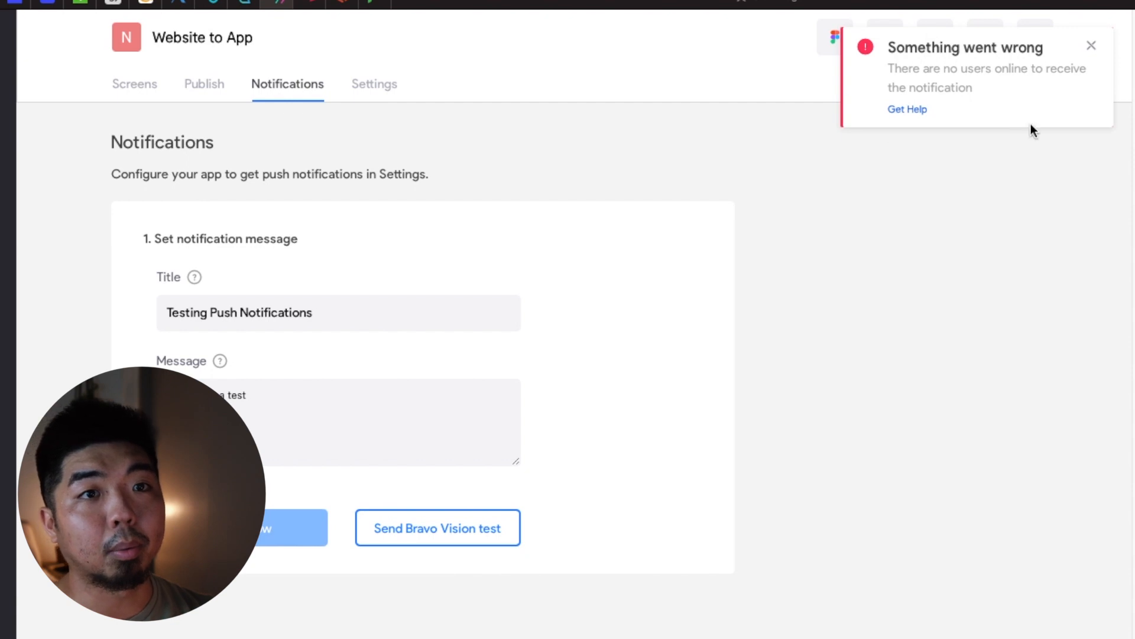
click(490, 528)
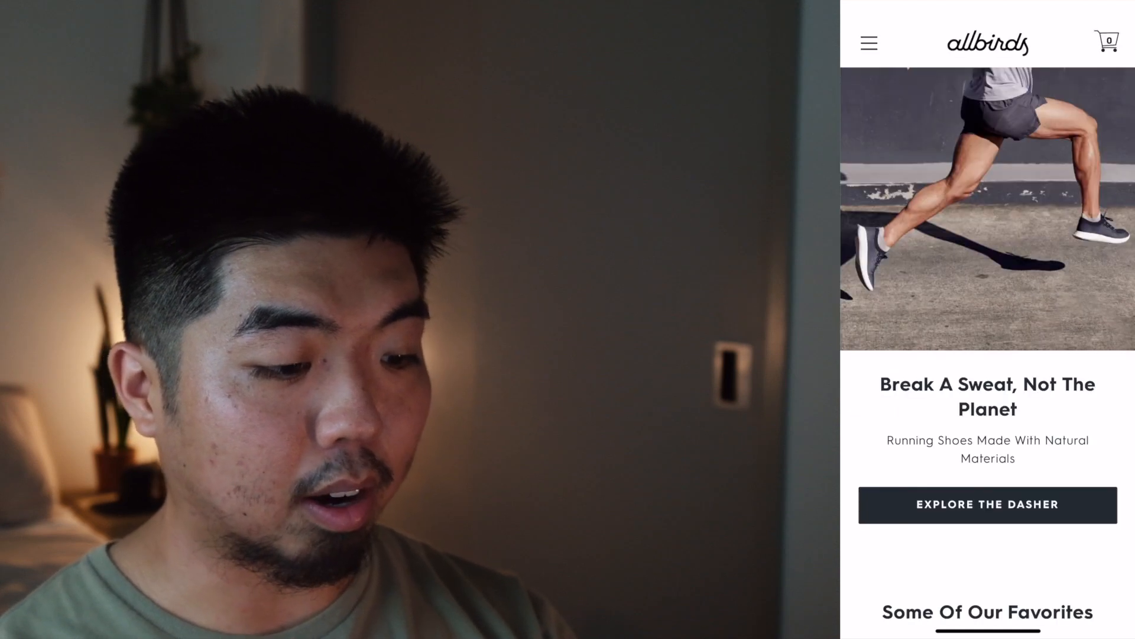
scroll(988, 353, down, 1)
scroll(988, 352, up, 2)
scroll(988, 352, down, 7)
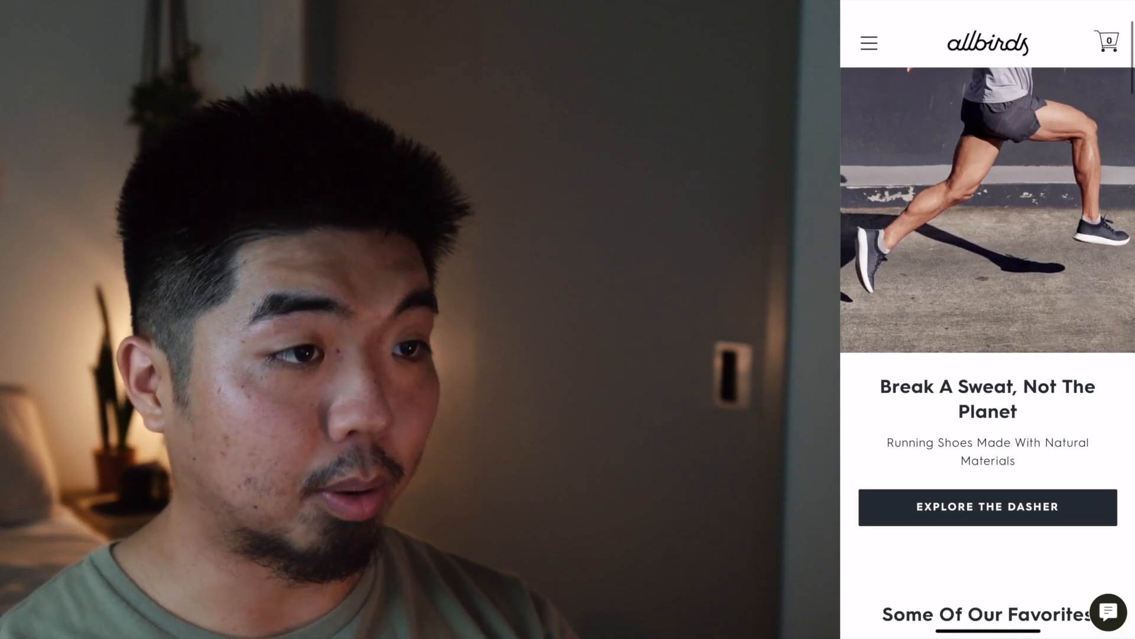
scroll(988, 352, down, 5)
scroll(988, 353, up, 12)
scroll(988, 352, down, 1)
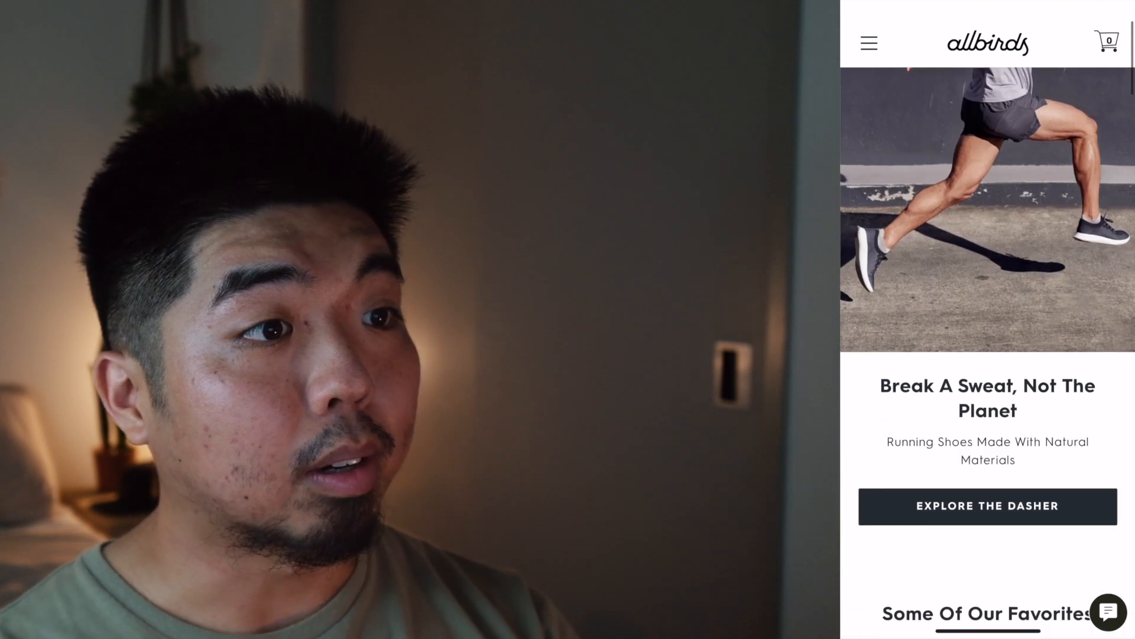